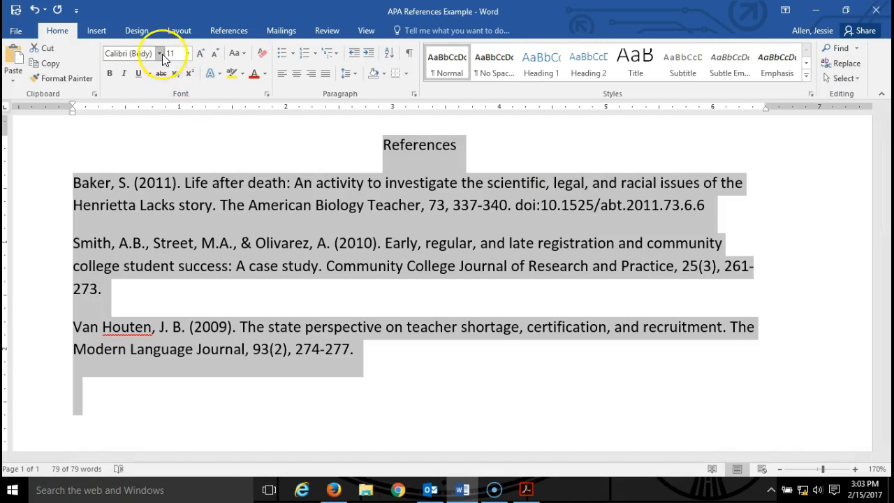
- Set the font of the whole selected reference list to Times New Roman, size 12
{"action": "left_click", "coordinate": [156, 132]}
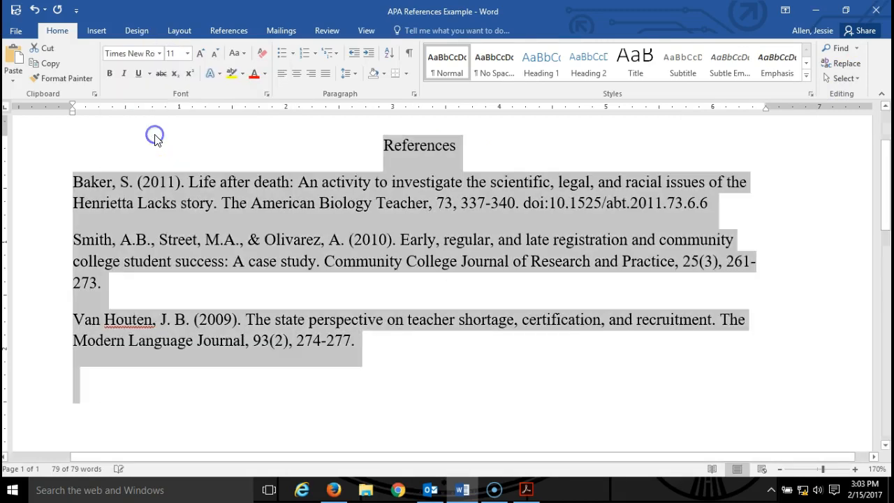
{"action": "left_click", "coordinate": [187, 53]}
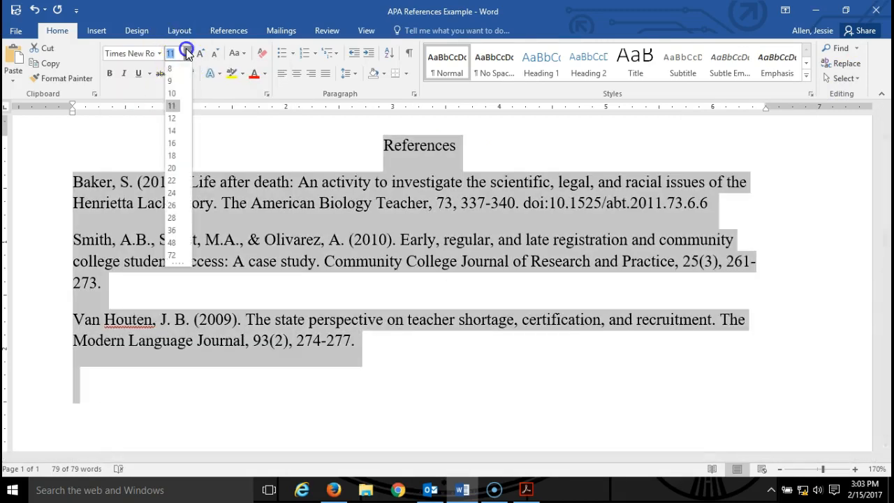
{"action": "left_click", "coordinate": [173, 118]}
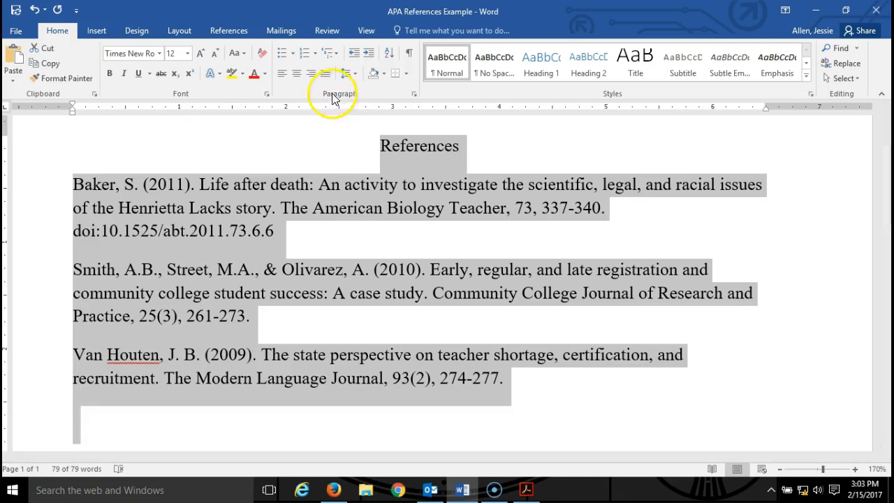
- Choose a hanging special indent of 0.5 inch in the paragraph settings for the selected reference list
{"action": "left_click", "coordinate": [414, 96]}
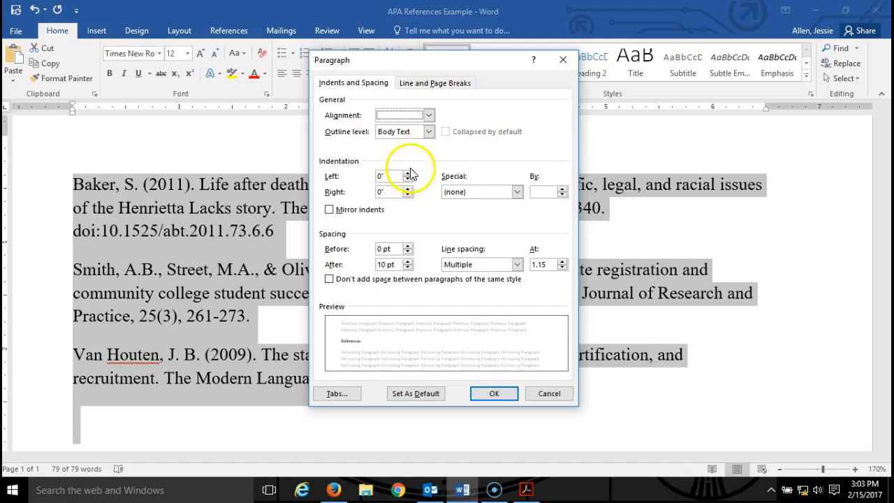
{"action": "left_click", "coordinate": [517, 191]}
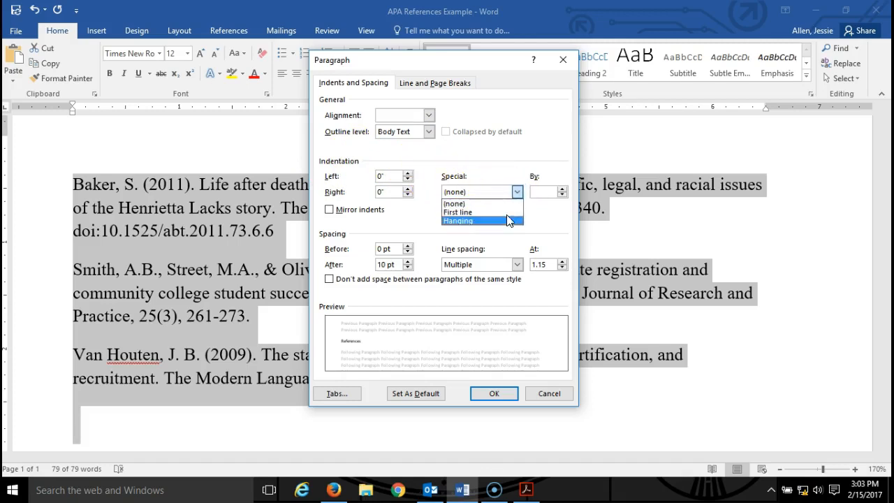
{"action": "left_click", "coordinate": [508, 221]}
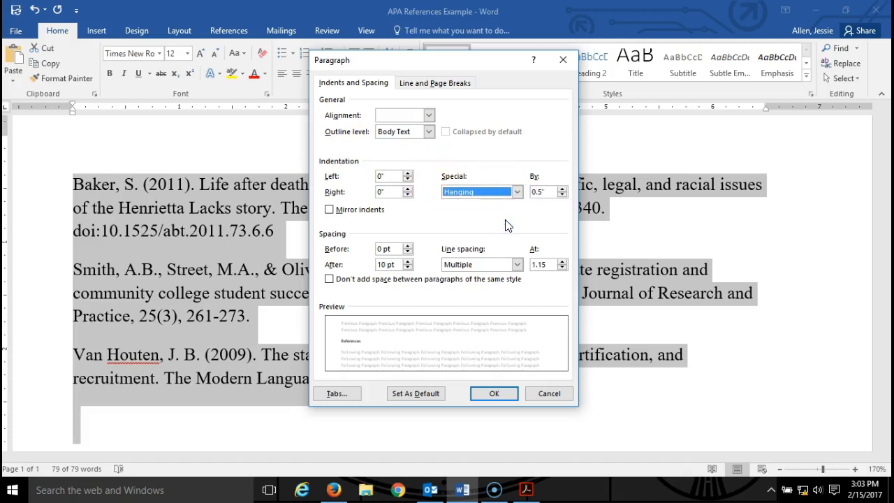
- Apply double line spacing to the reference list, with no added space between paragraphs of the same style
{"action": "left_click", "coordinate": [517, 265]}
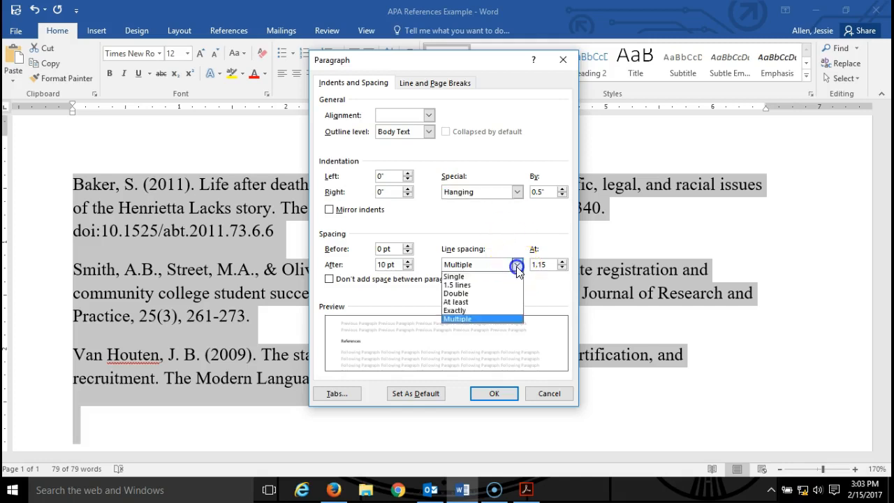
{"action": "left_click", "coordinate": [489, 296]}
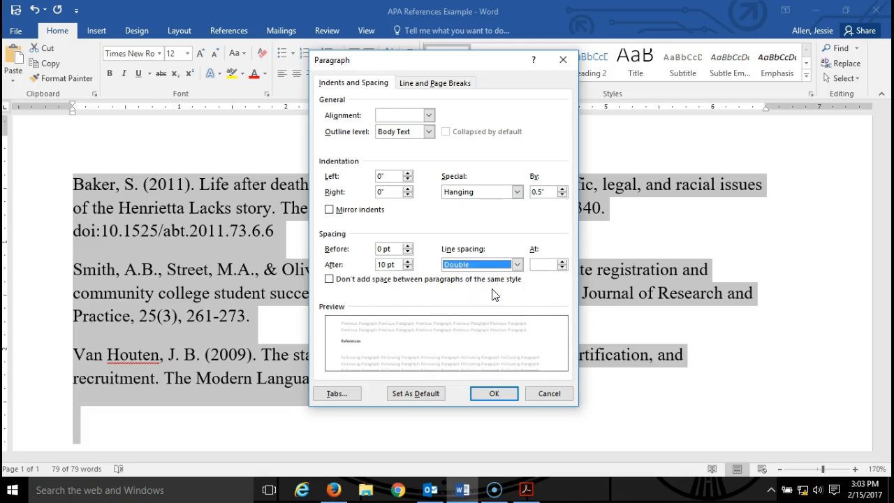
{"action": "left_click", "coordinate": [329, 279]}
{"action": "left_click", "coordinate": [496, 393]}
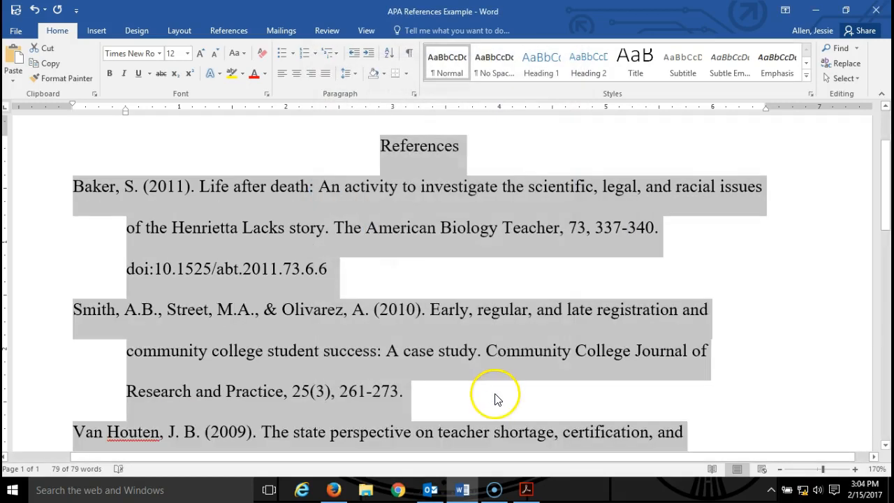
{"action": "left_click", "coordinate": [494, 395]}
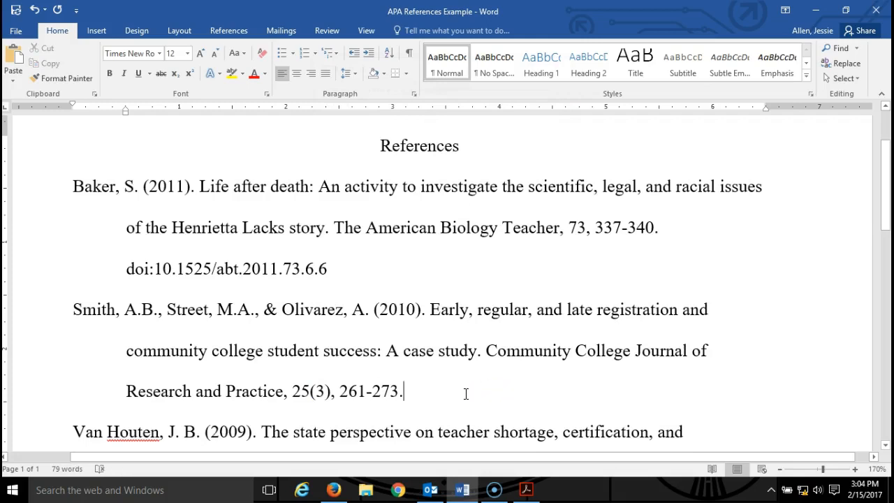
- Check the formatting of the References heading and the order of the entries by author surname
{"action": "scroll", "coordinate": [419, 377], "scroll_direction": "up", "scroll_amount": 1}
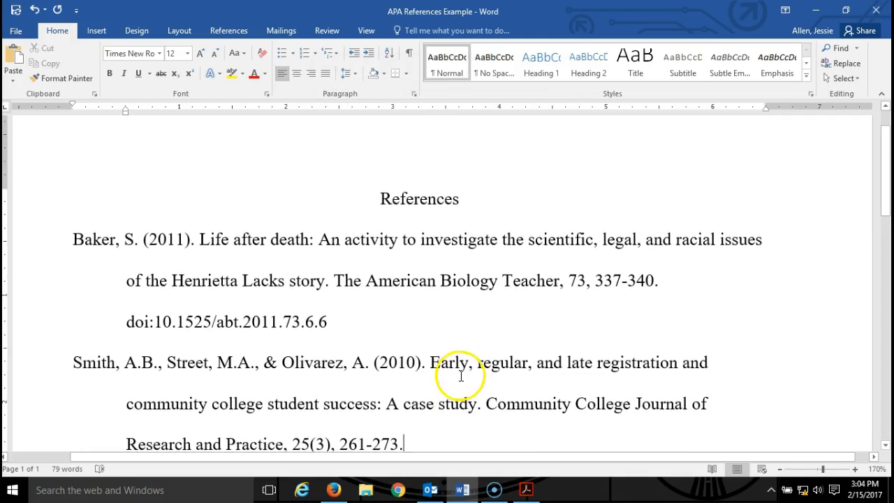
{"action": "left_click_drag", "start_coordinate": [486, 205], "coordinate": [378, 207]}
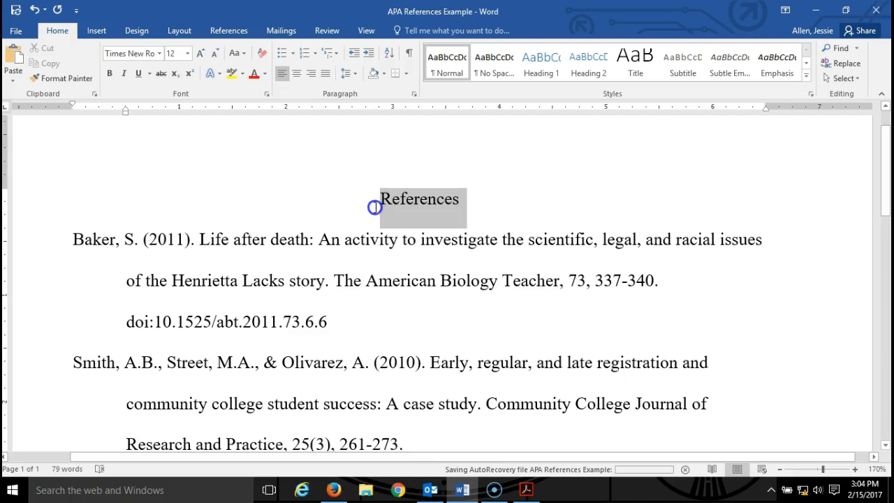
{"action": "left_click", "coordinate": [466, 201]}
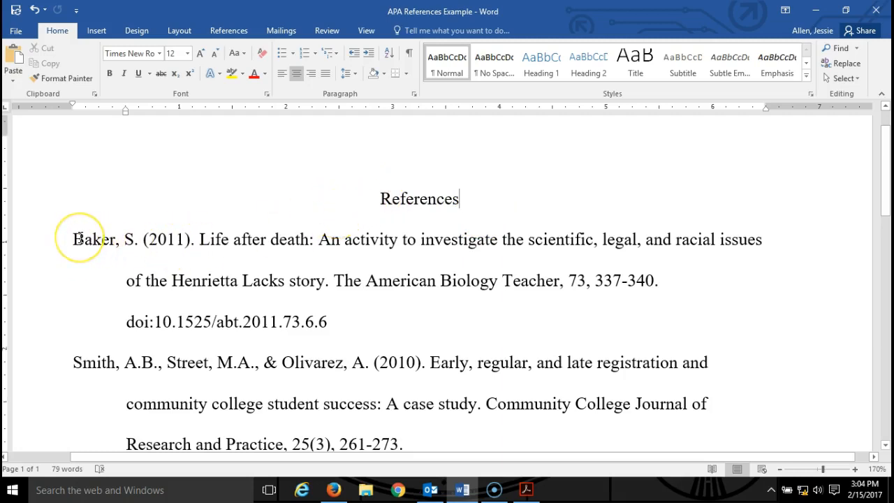
{"action": "scroll", "coordinate": [80, 237], "scroll_direction": "down", "scroll_amount": 1}
{"action": "scroll", "coordinate": [81, 237], "scroll_direction": "down", "scroll_amount": 1}
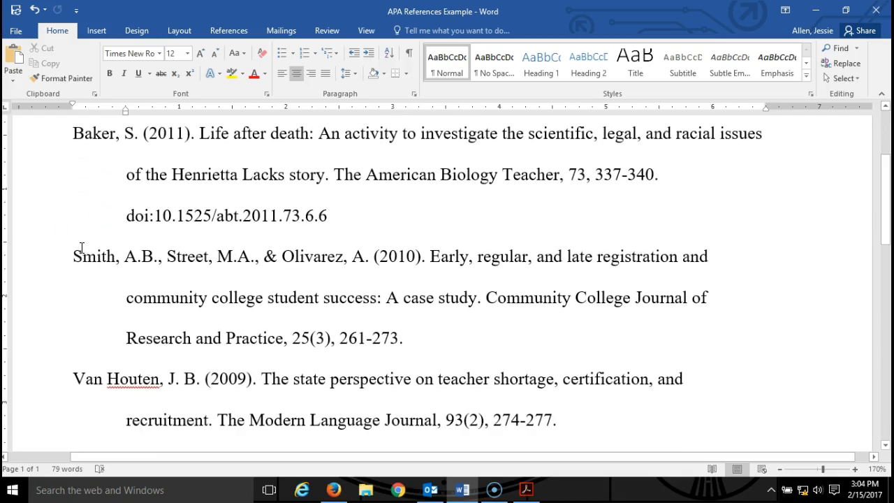
{"action": "scroll", "coordinate": [104, 254], "scroll_direction": "up", "scroll_amount": 1}
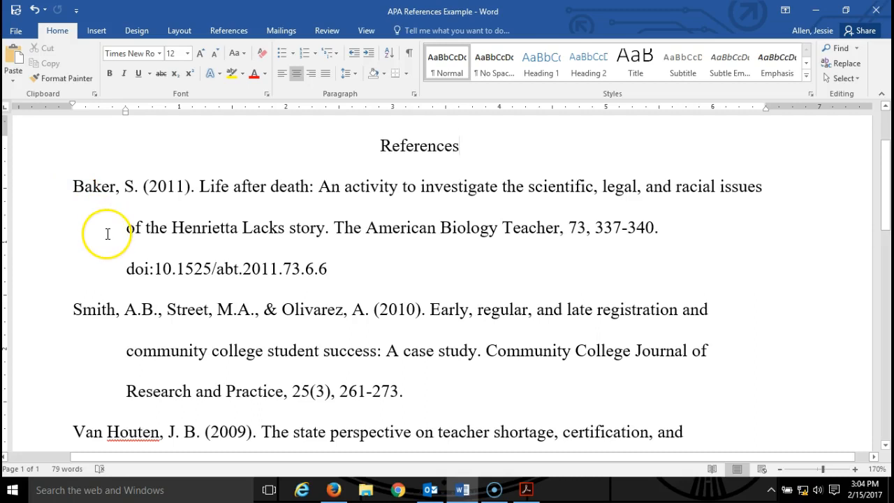
{"action": "left_click", "coordinate": [120, 187]}
- Italicize the journal titles The American Biology Teacher, Community College Journal of Research and Practice, and The Modern Language Journal
{"action": "left_click_drag", "start_coordinate": [334, 227], "coordinate": [525, 234]}
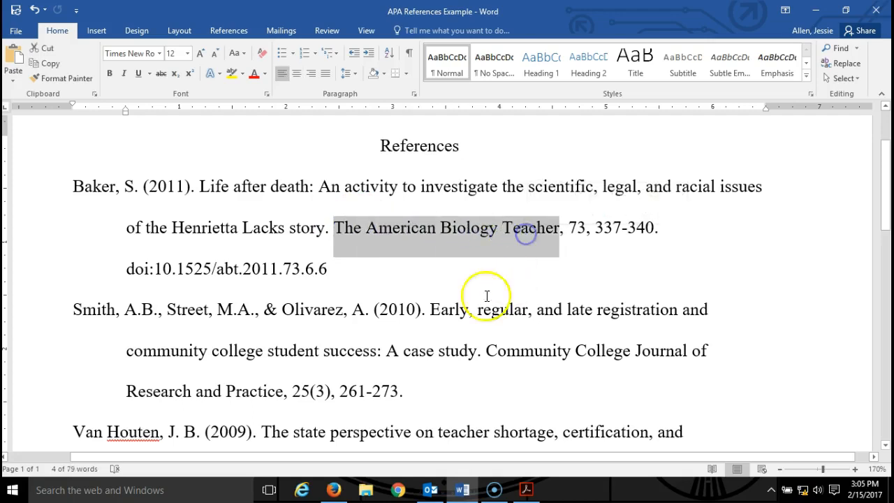
{"action": "left_click", "coordinate": [125, 74]}
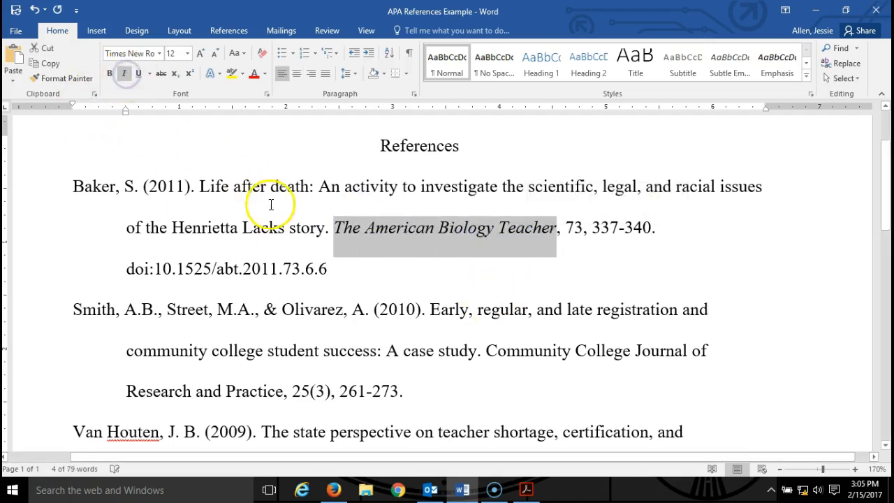
{"action": "scroll", "coordinate": [269, 203], "scroll_direction": "down", "scroll_amount": 1}
{"action": "left_click_drag", "start_coordinate": [495, 298], "coordinate": [283, 338]}
{"action": "left_click", "coordinate": [124, 73]}
{"action": "scroll", "coordinate": [272, 340], "scroll_direction": "down", "scroll_amount": 1}
{"action": "left_click_drag", "start_coordinate": [217, 367], "coordinate": [416, 370]}
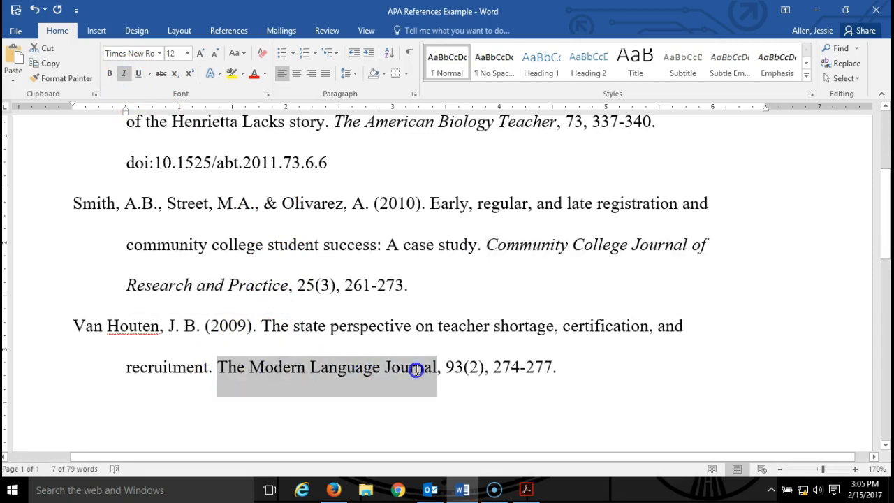
{"action": "left_click", "coordinate": [123, 74]}
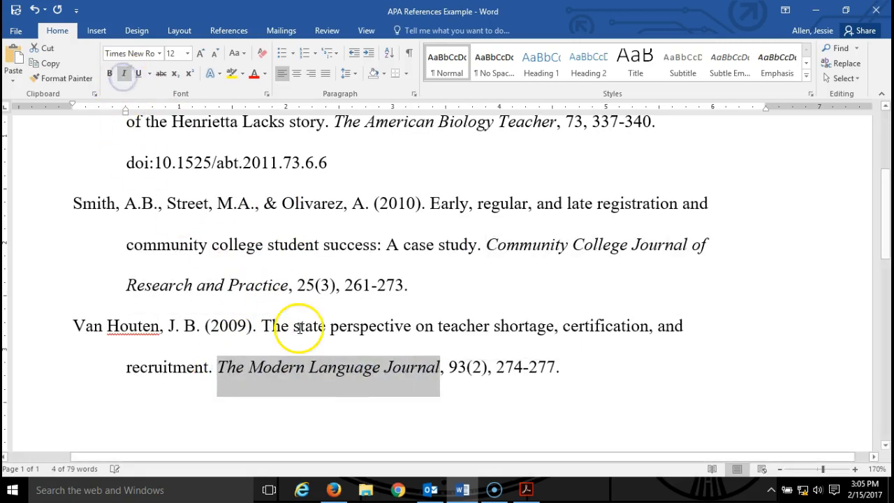
- Italicize the volume numbers 73, 25 and 93 in the three entries, leaving out the issue numbers in parentheses
{"action": "scroll", "coordinate": [286, 349], "scroll_direction": "up", "scroll_amount": 1}
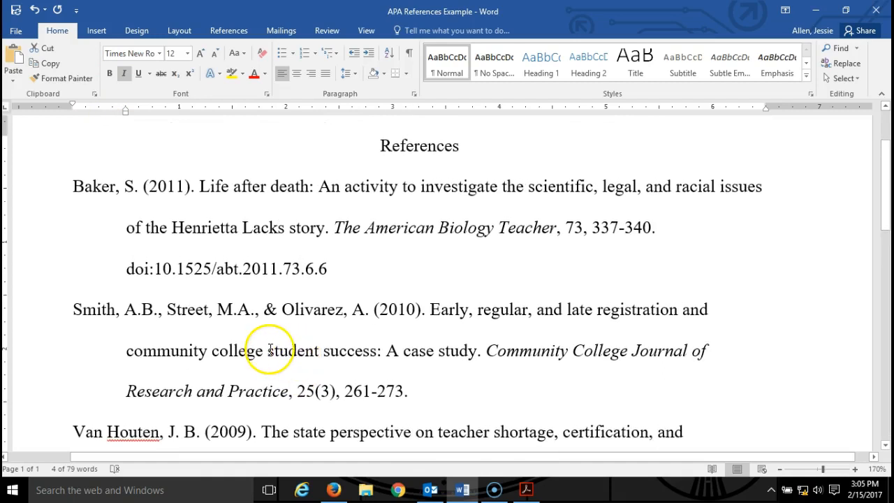
{"action": "left_click", "coordinate": [578, 223]}
{"action": "double_click", "coordinate": [574, 227]}
{"action": "left_click", "coordinate": [122, 78]}
{"action": "scroll", "coordinate": [235, 189], "scroll_direction": "down", "scroll_amount": 2}
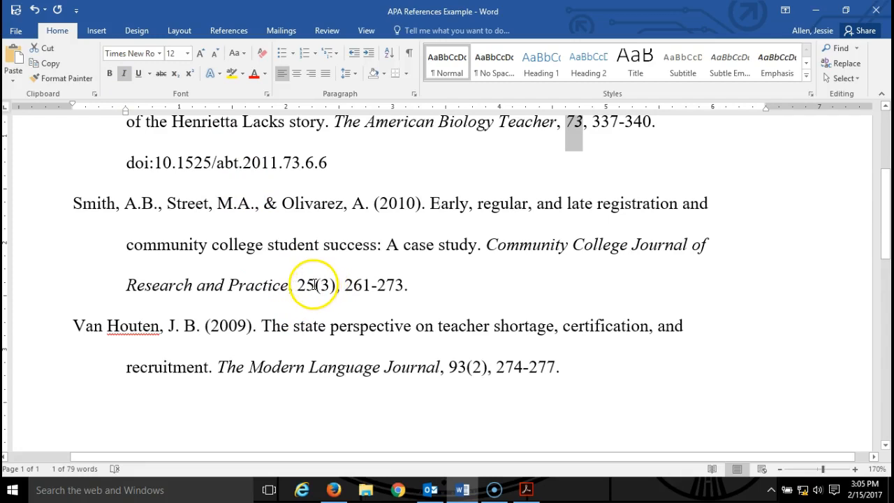
{"action": "double_click", "coordinate": [305, 284]}
{"action": "left_click", "coordinate": [124, 73]}
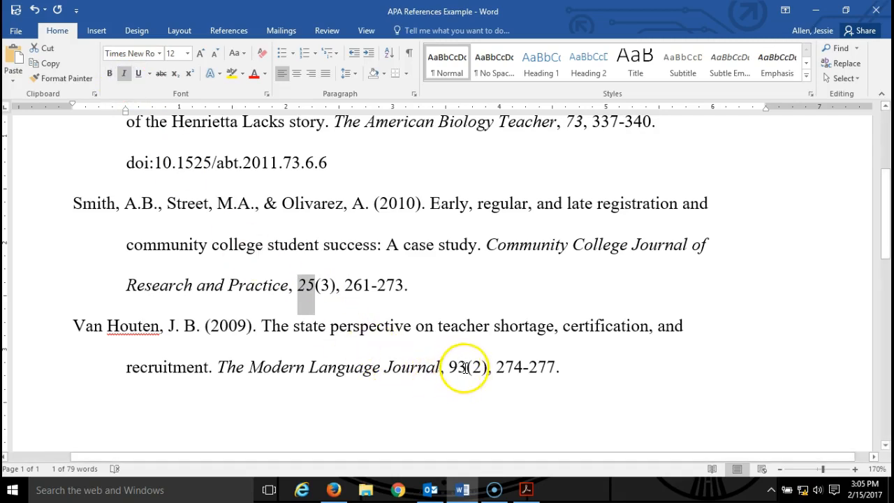
{"action": "double_click", "coordinate": [455, 367]}
{"action": "left_click", "coordinate": [124, 74]}
{"action": "left_click", "coordinate": [442, 315]}
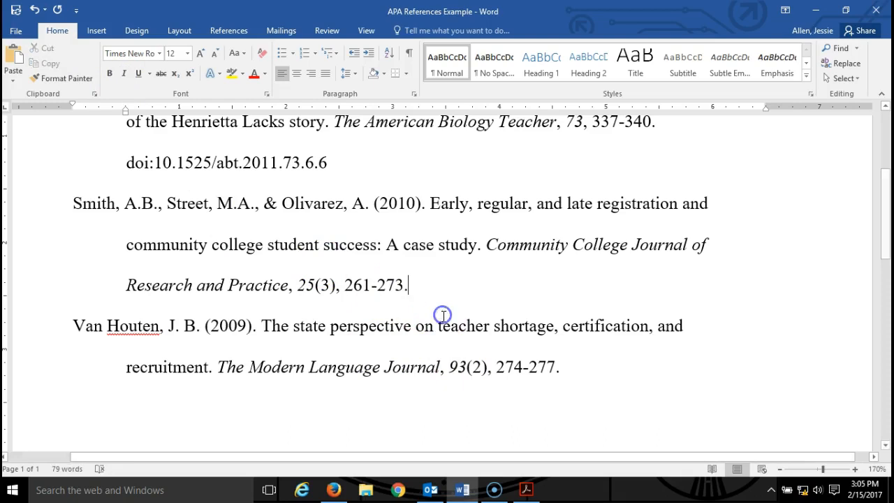
- Examine the capitalization of the article titles in the reference entries, highlighting those of the first and second entries
{"action": "scroll", "coordinate": [349, 331], "scroll_direction": "up", "scroll_amount": 2}
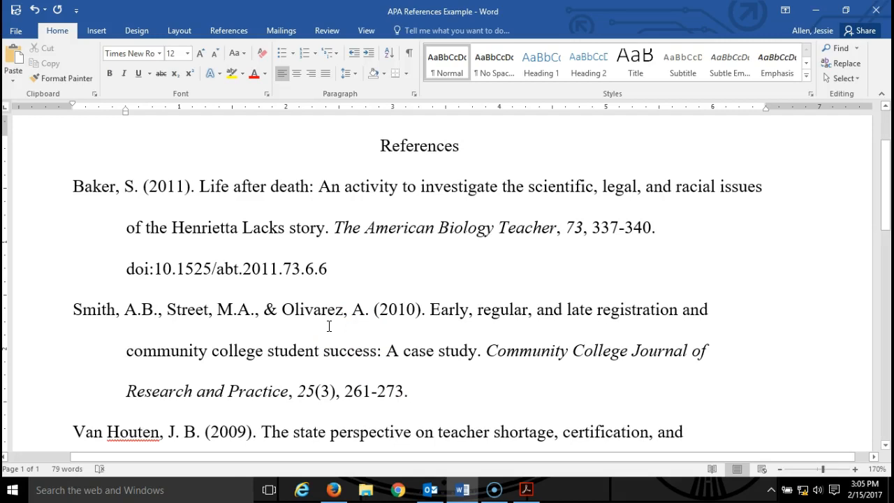
{"action": "left_click_drag", "start_coordinate": [331, 226], "coordinate": [213, 187]}
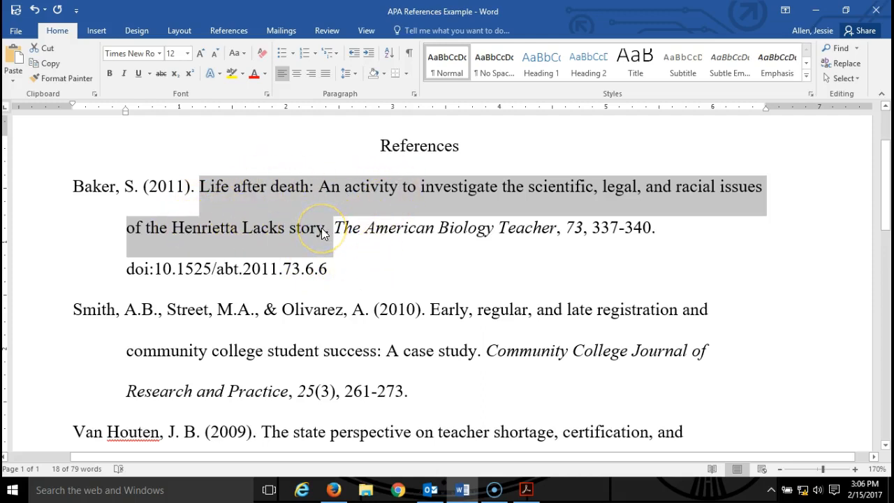
{"action": "left_click", "coordinate": [434, 260]}
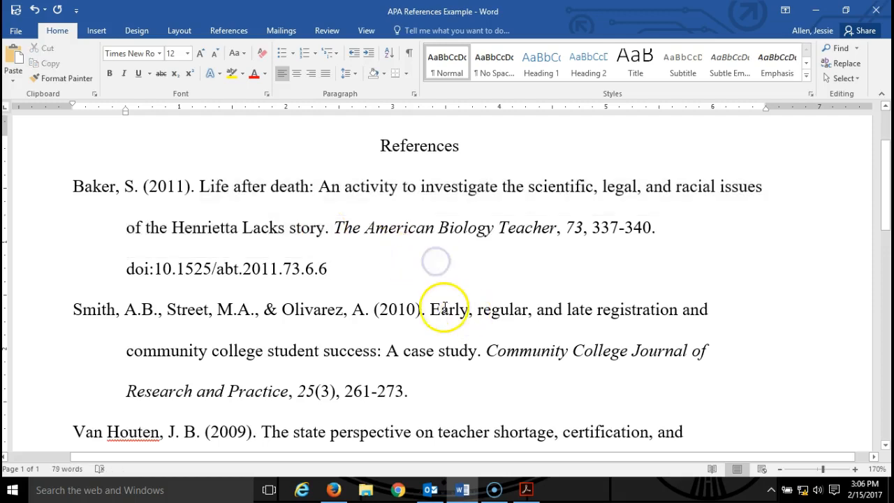
{"action": "left_click_drag", "start_coordinate": [434, 309], "coordinate": [465, 341]}
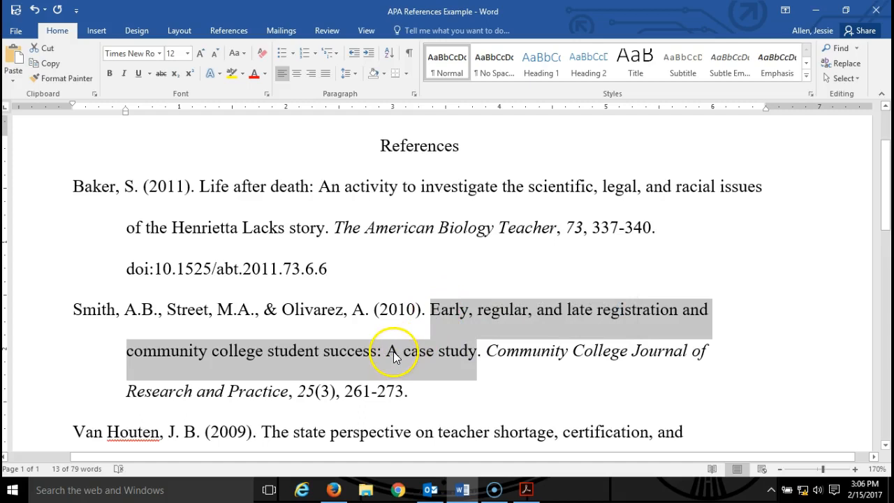
{"action": "left_click", "coordinate": [513, 370]}
{"action": "scroll", "coordinate": [513, 372], "scroll_direction": "down", "scroll_amount": 1}
{"action": "scroll", "coordinate": [513, 372], "scroll_direction": "down", "scroll_amount": 1}
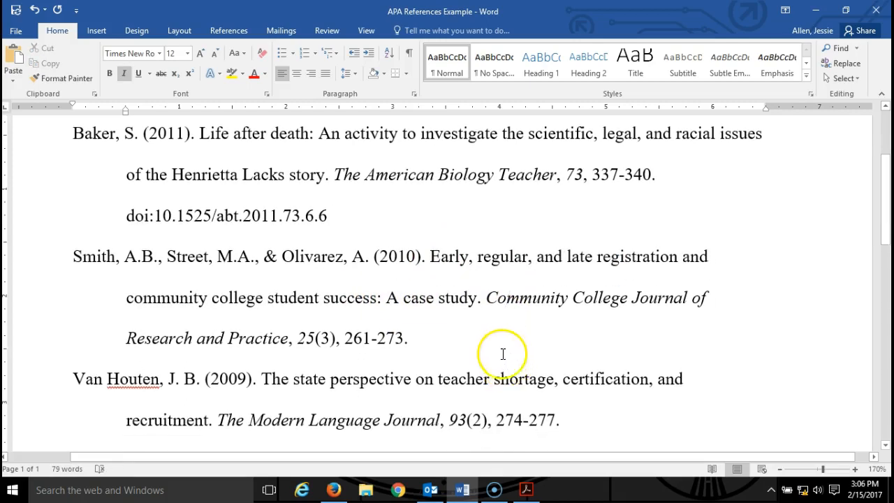
{"action": "scroll", "coordinate": [488, 328], "scroll_direction": "up", "scroll_amount": 2}
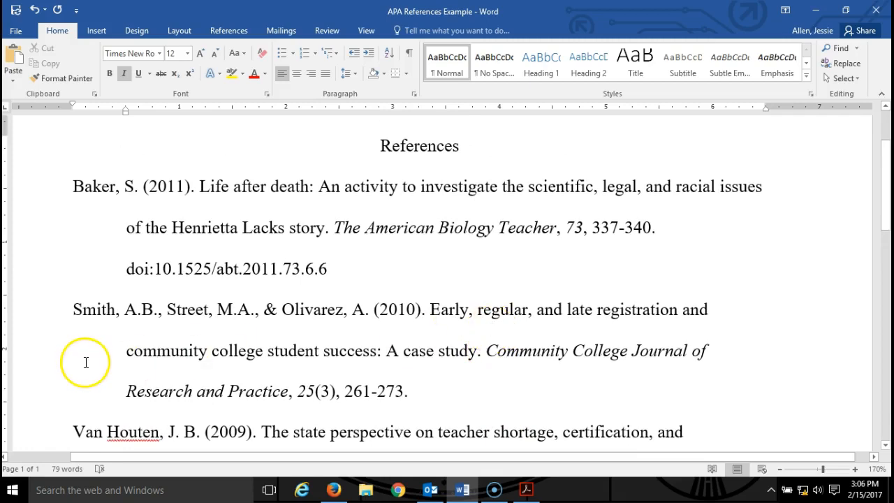